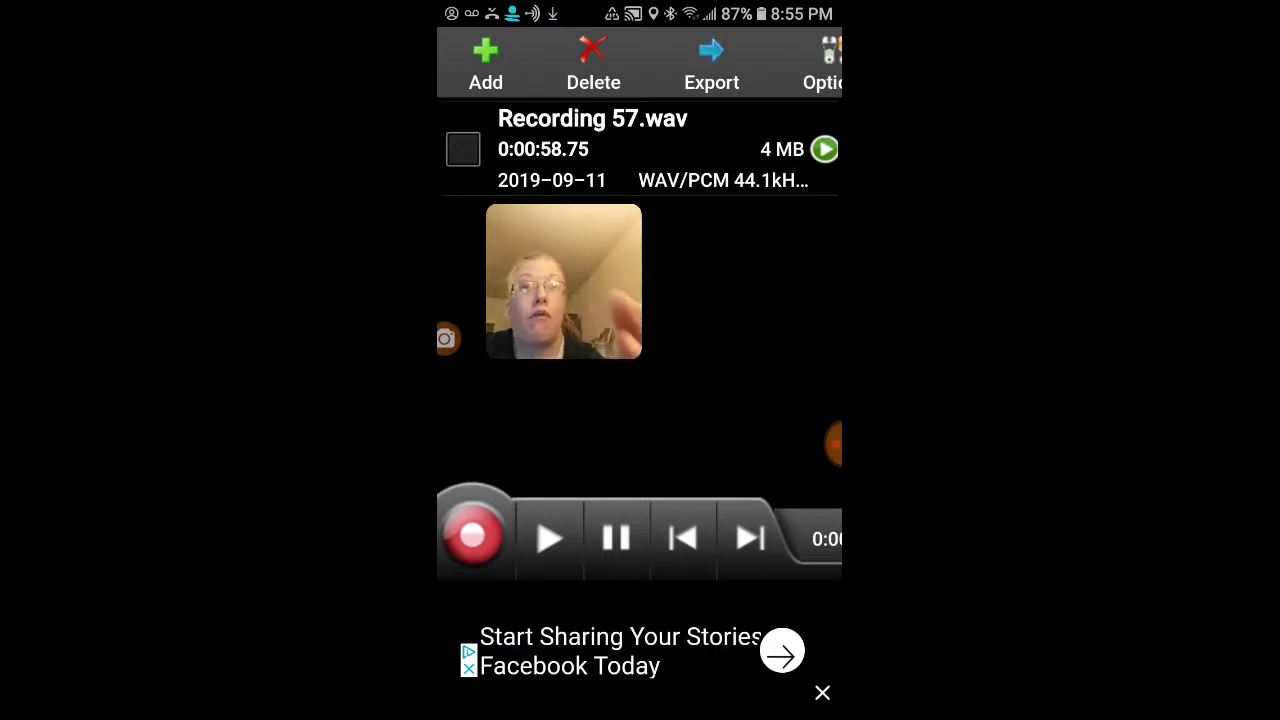
- Open Recording 57.wav in the editor and play it through to the end
left_click(640, 149)
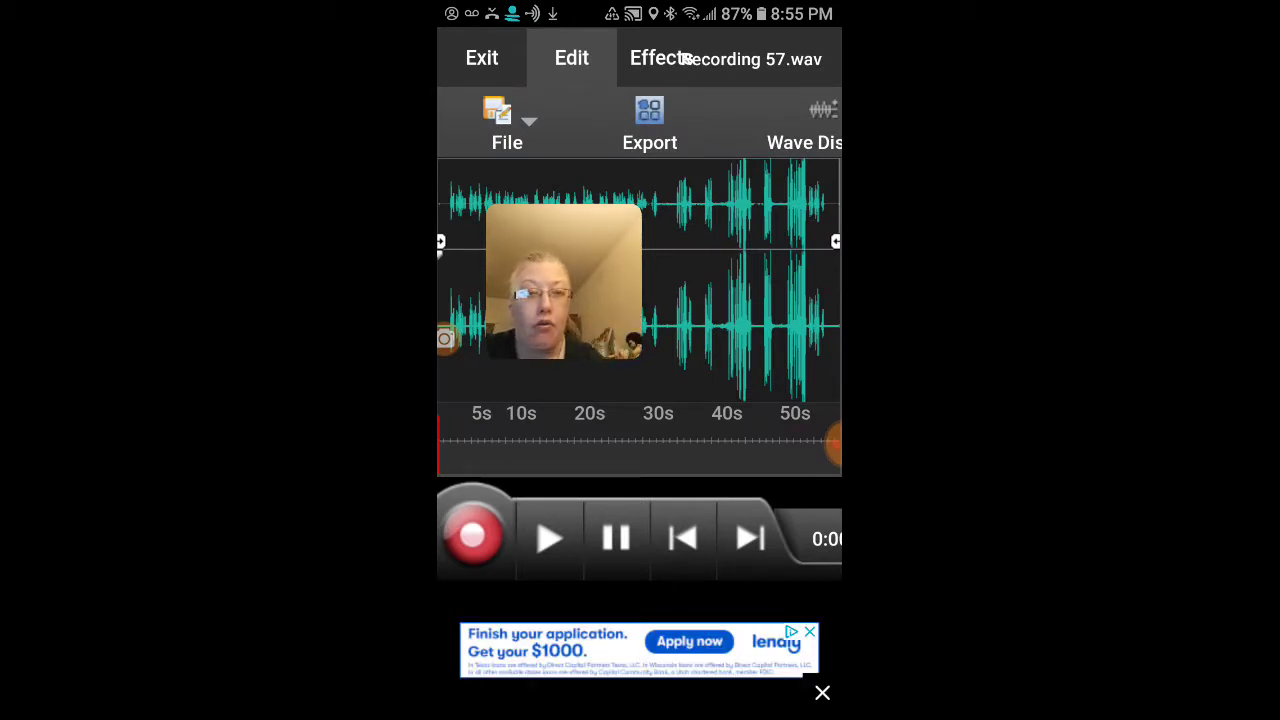
left_click(549, 538)
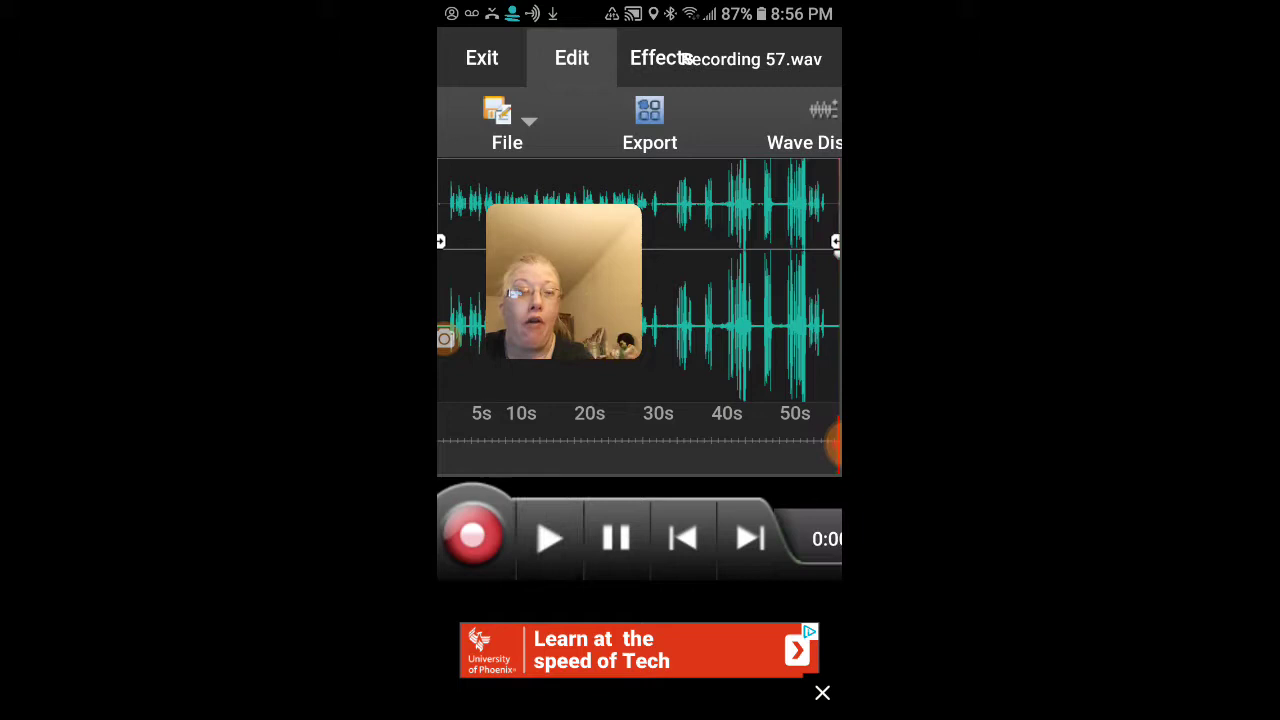
left_click_drag(778, 300, 838, 300)
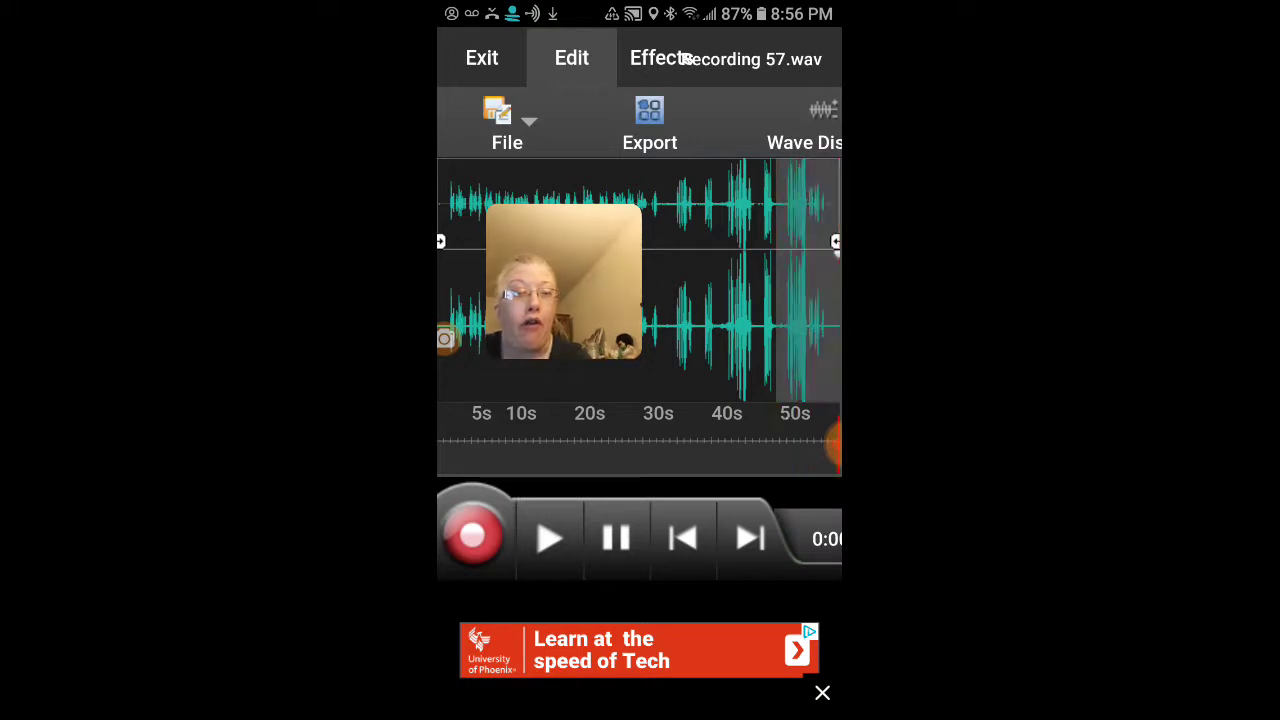
left_click(549, 539)
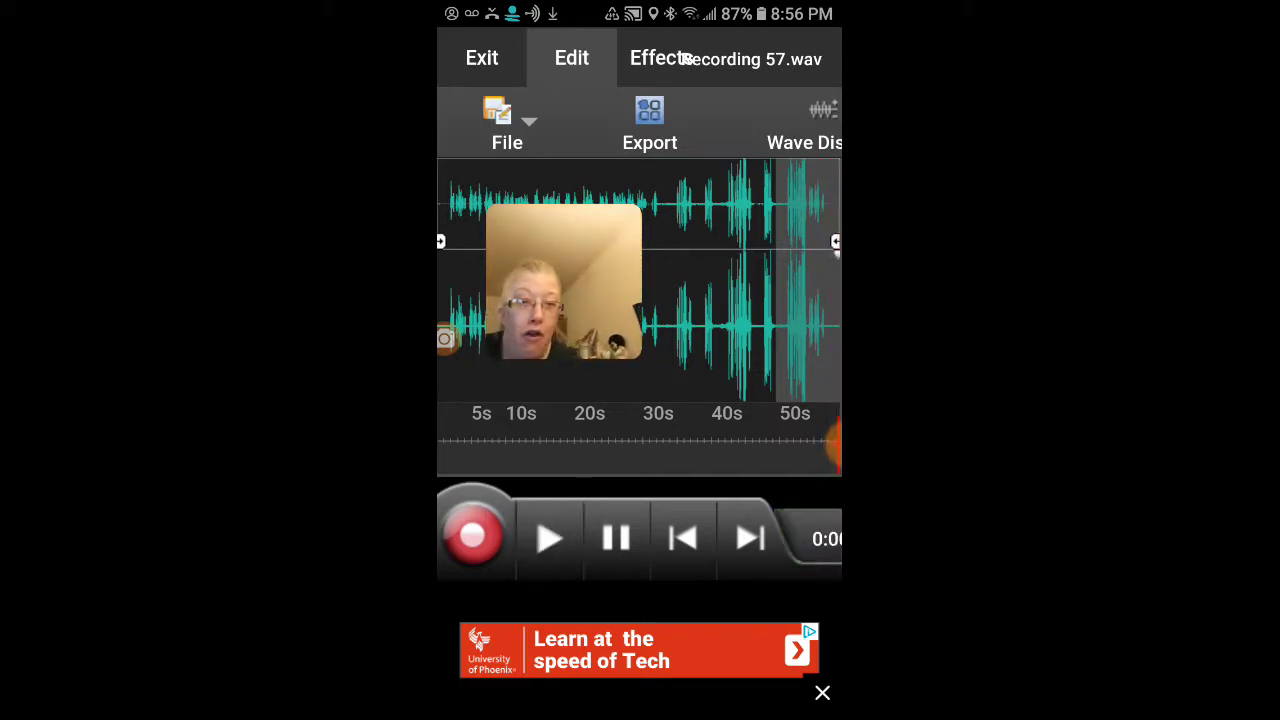
left_click(549, 539)
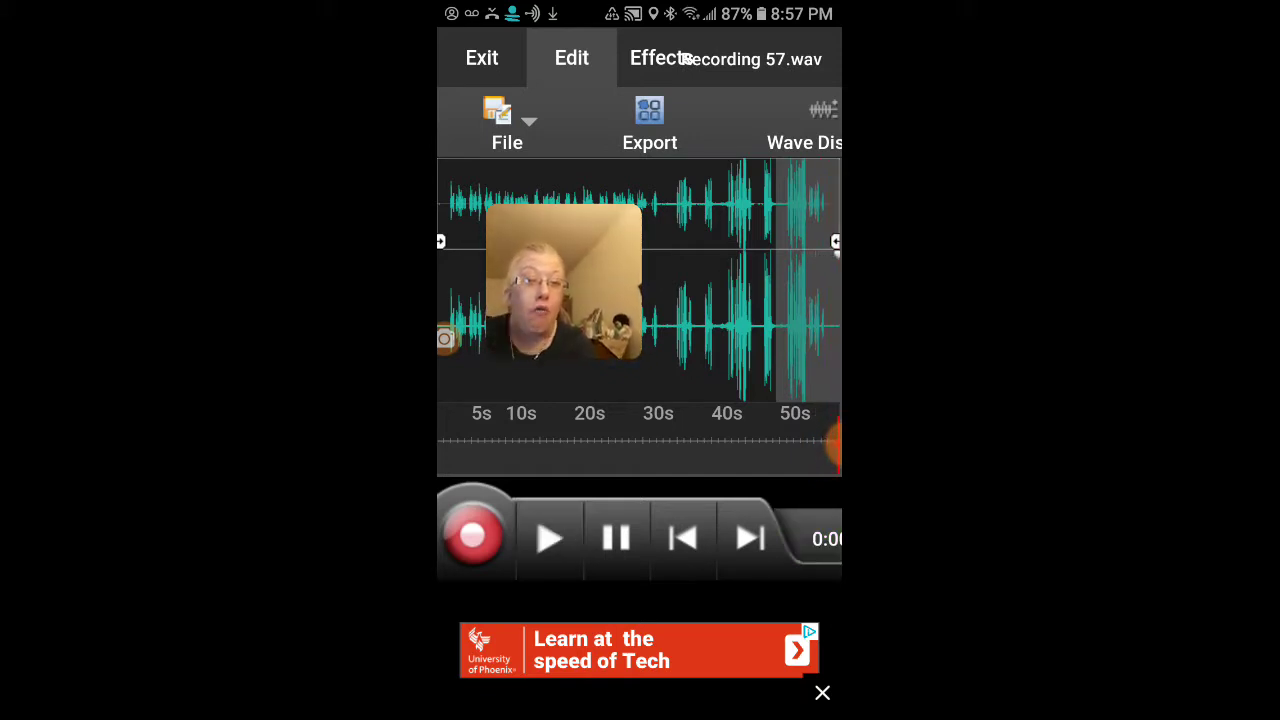
left_click(549, 539)
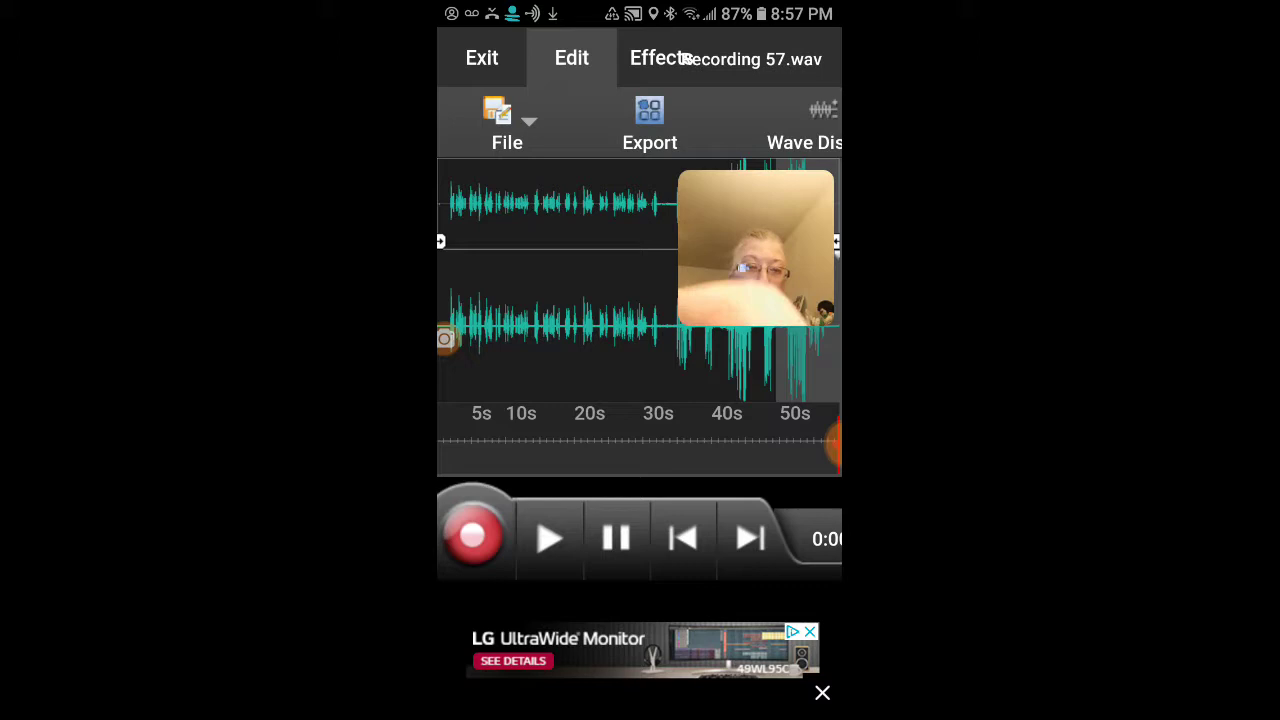
left_click_drag(780, 120, 600, 120)
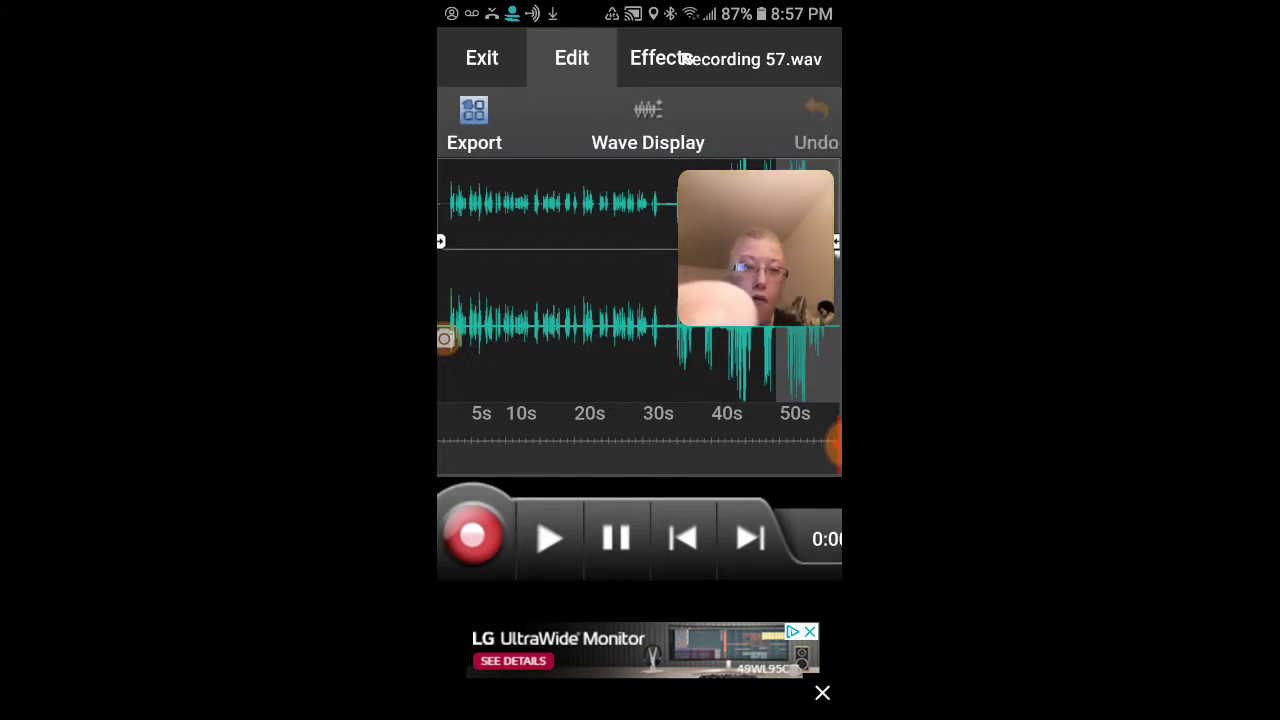
- Apply the Amplify effect at 400% gain to the selected final stretch of Recording 57.wav
left_click_drag(780, 120, 520, 120)
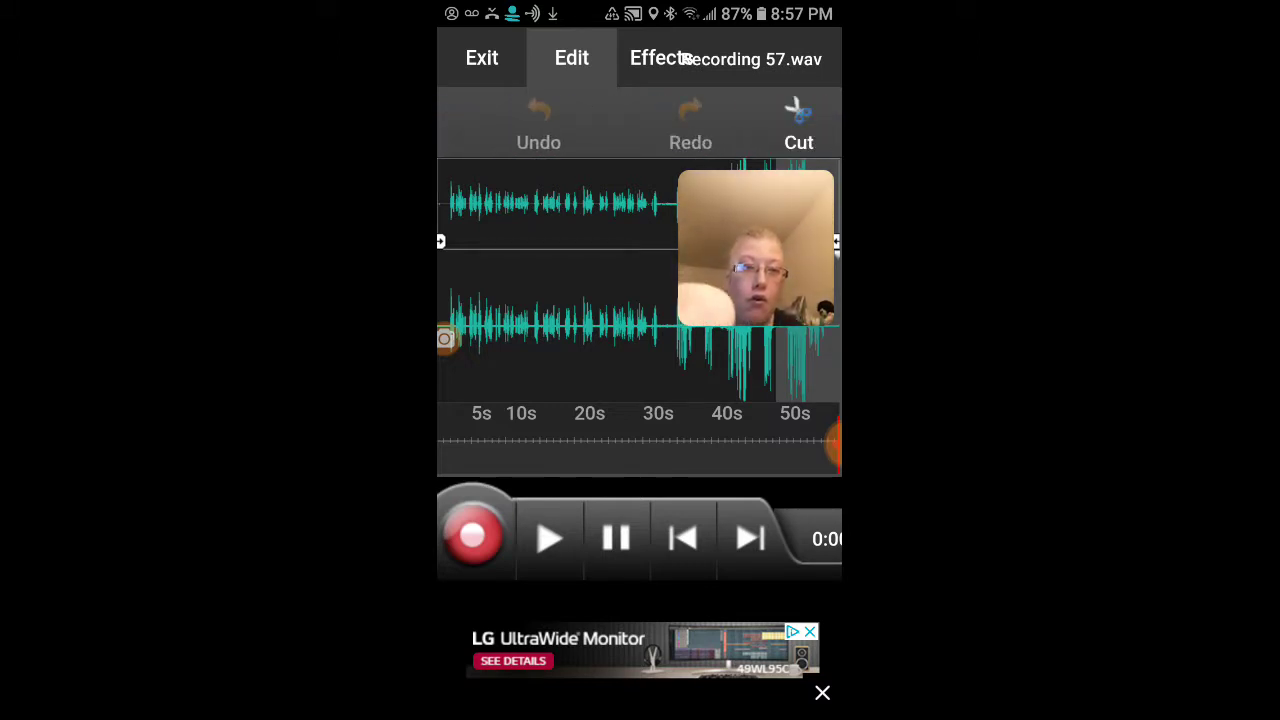
left_click_drag(780, 120, 640, 120)
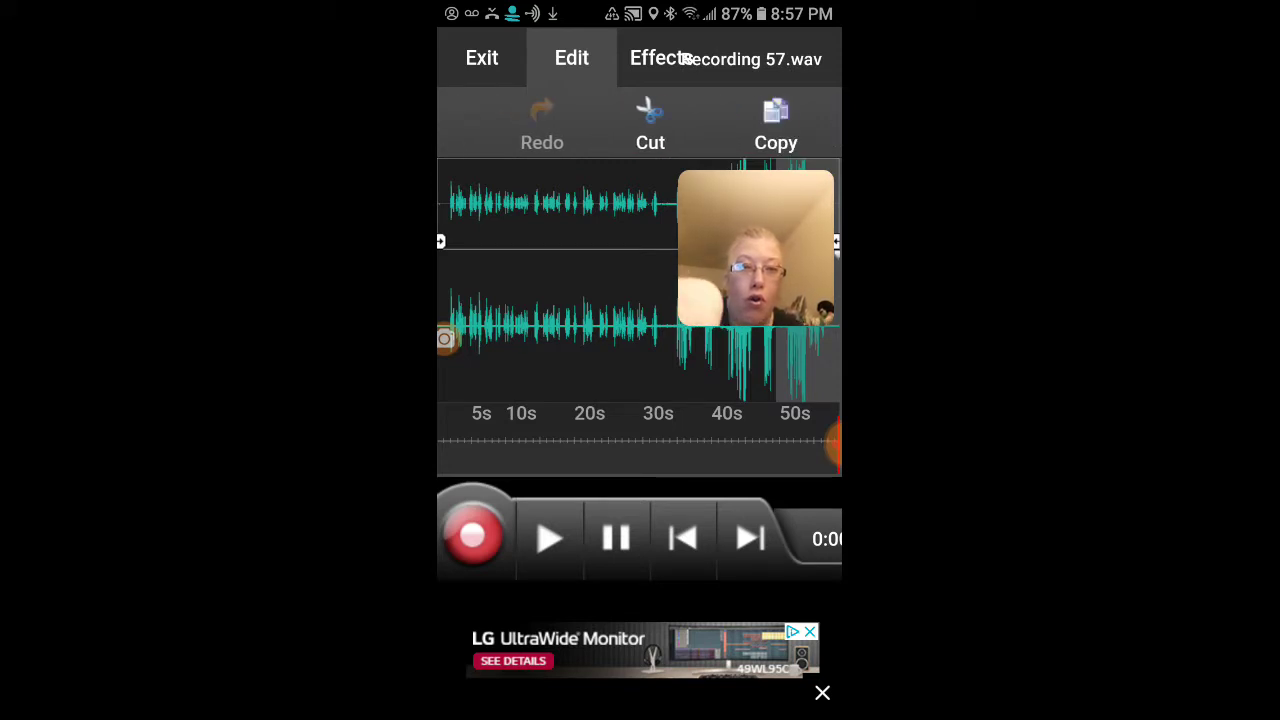
left_click(660, 58)
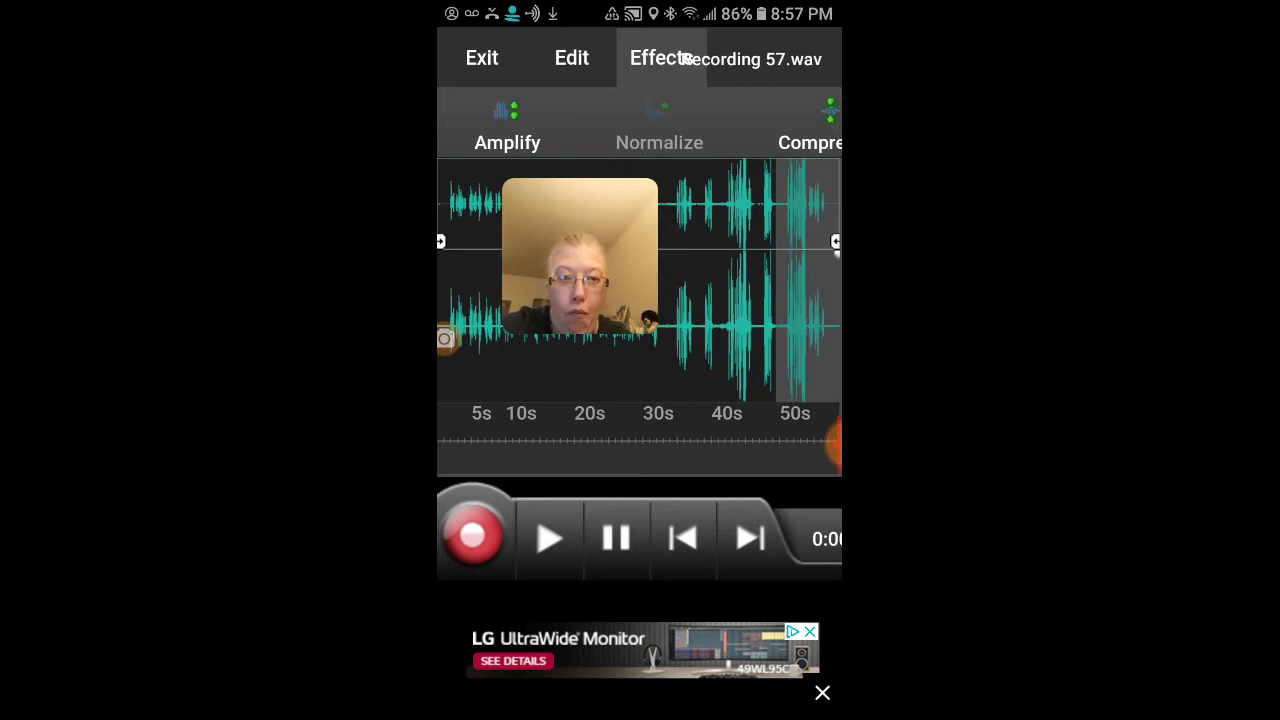
left_click(507, 125)
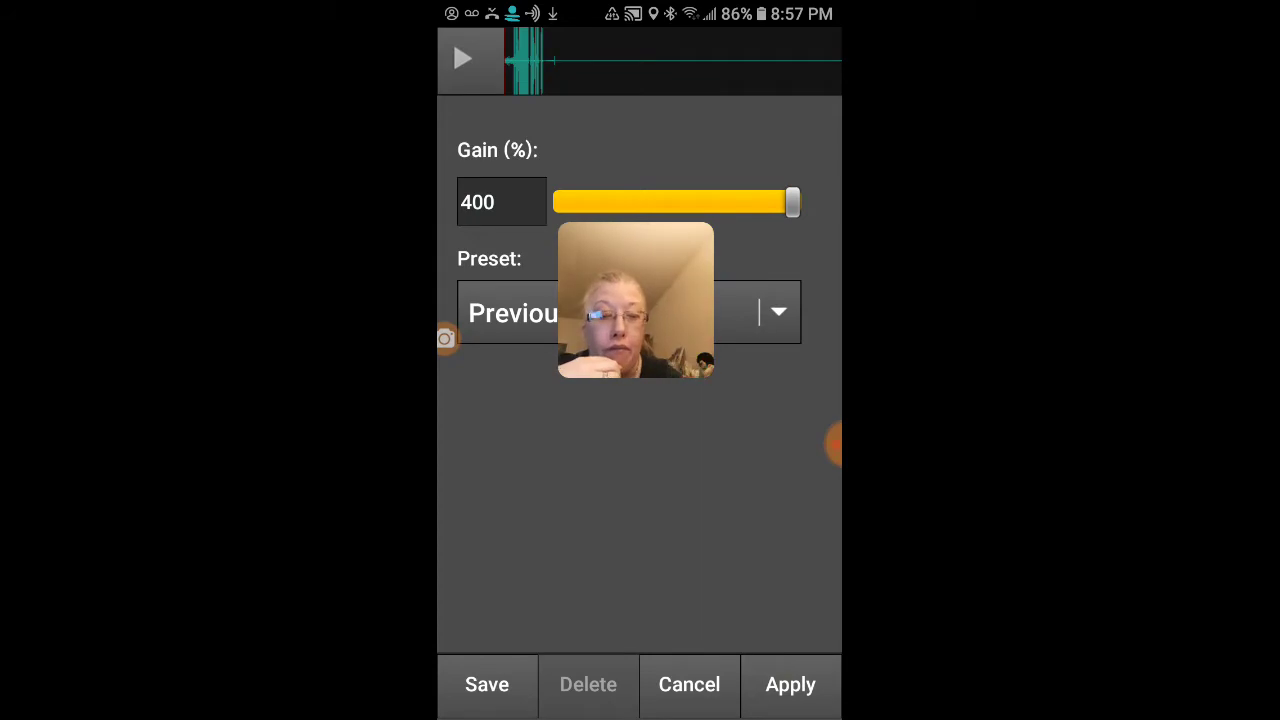
left_click(790, 684)
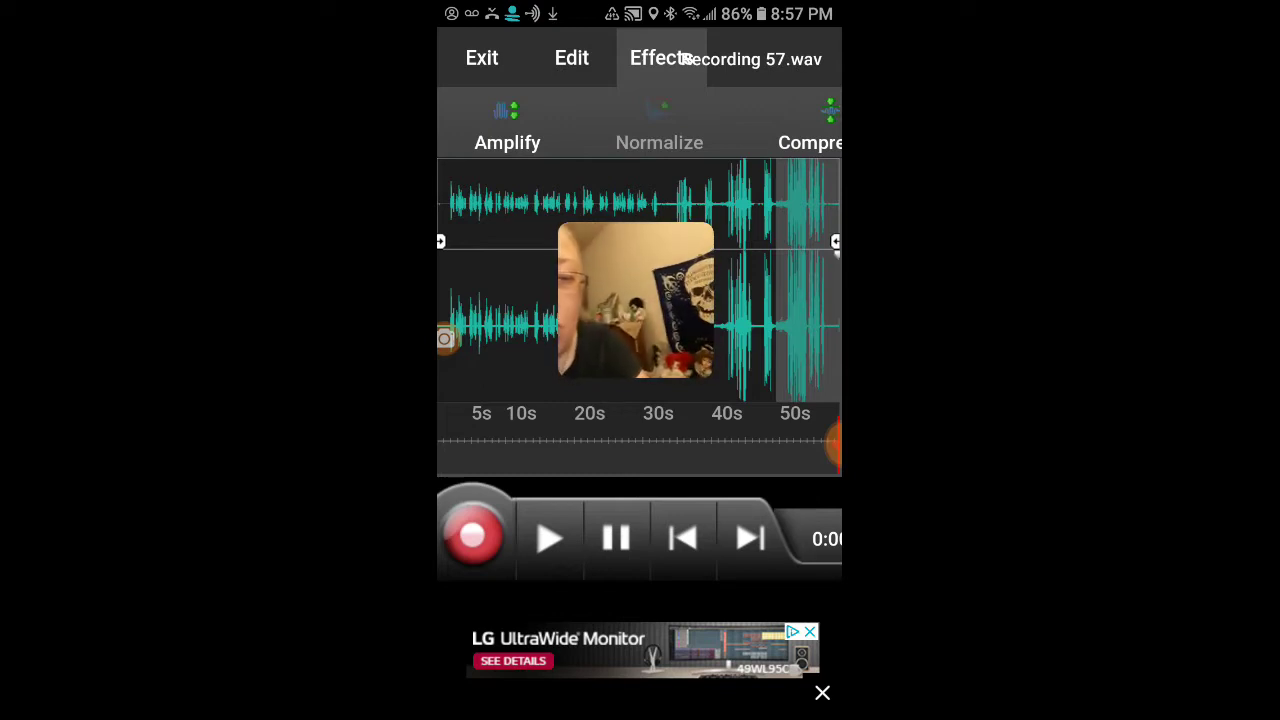
left_click(549, 539)
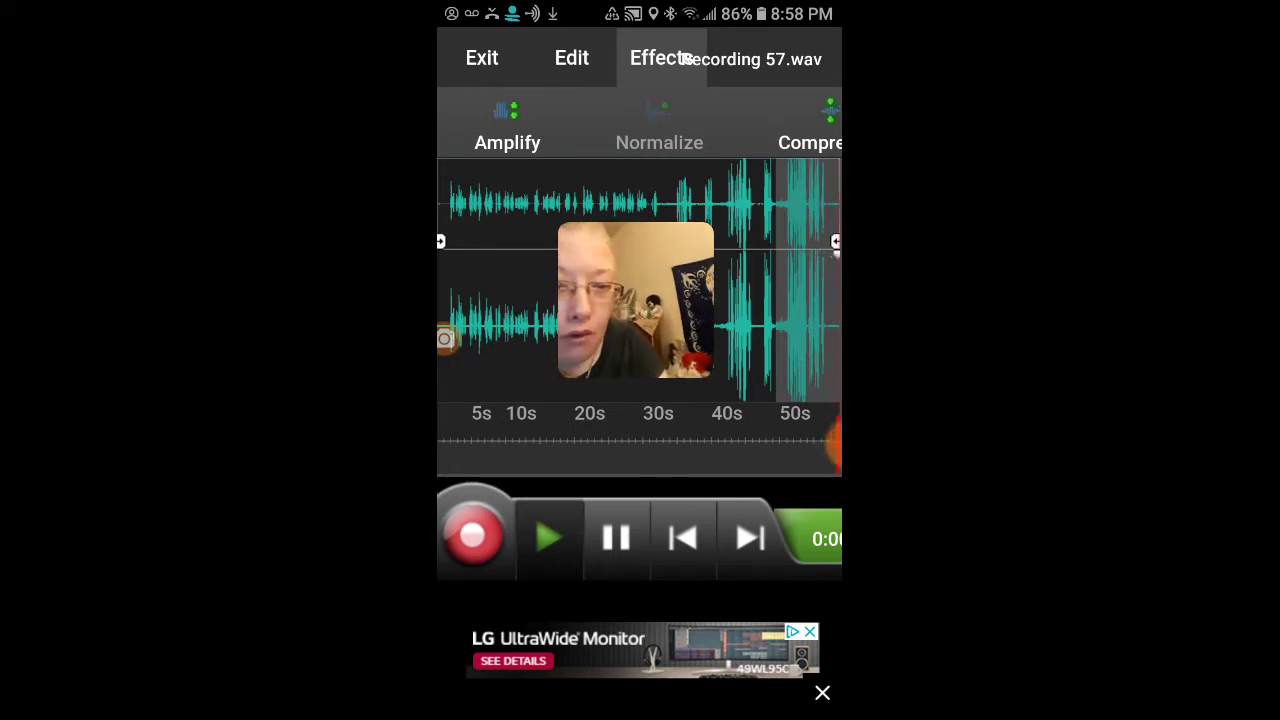
left_click(550, 539)
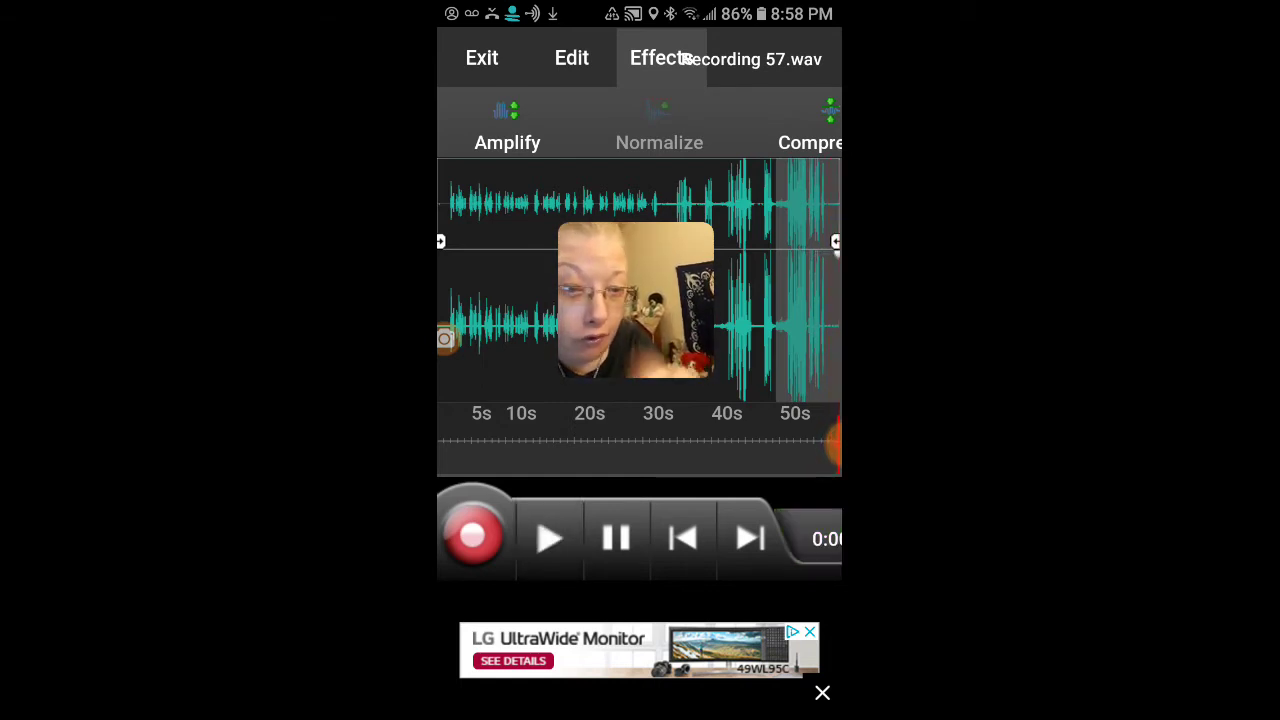
left_click(550, 539)
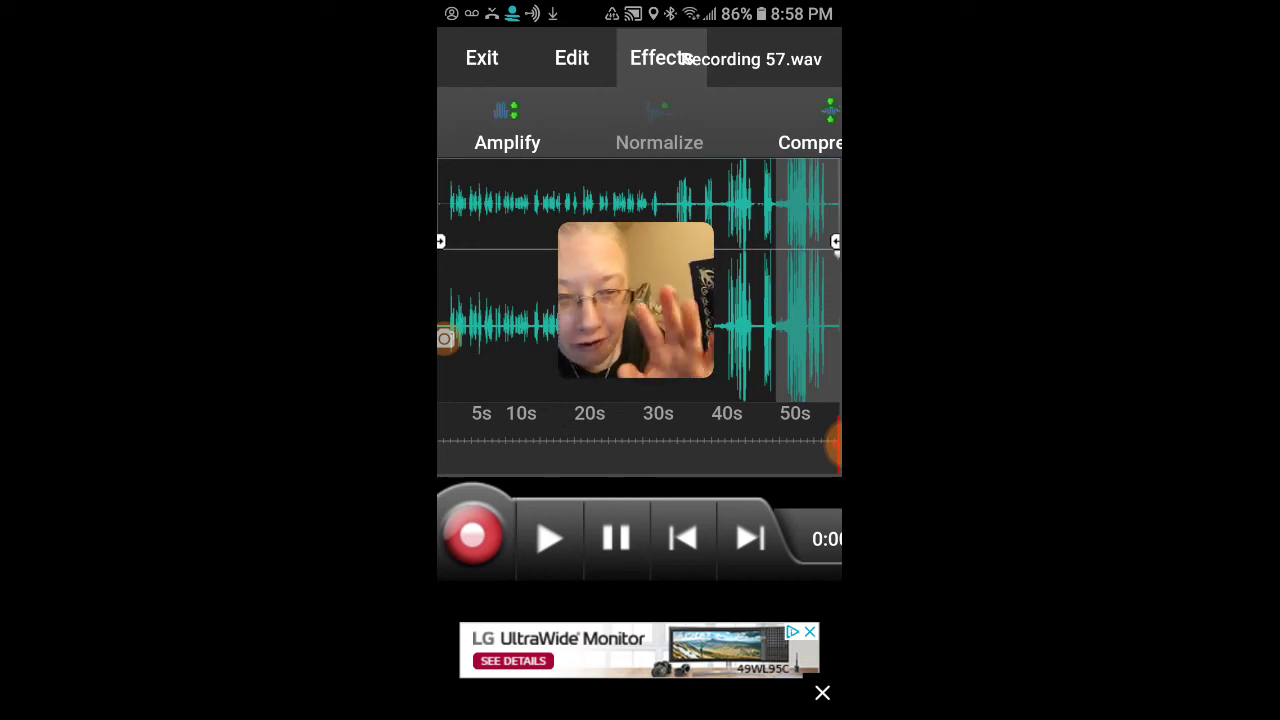
left_click(835, 443)
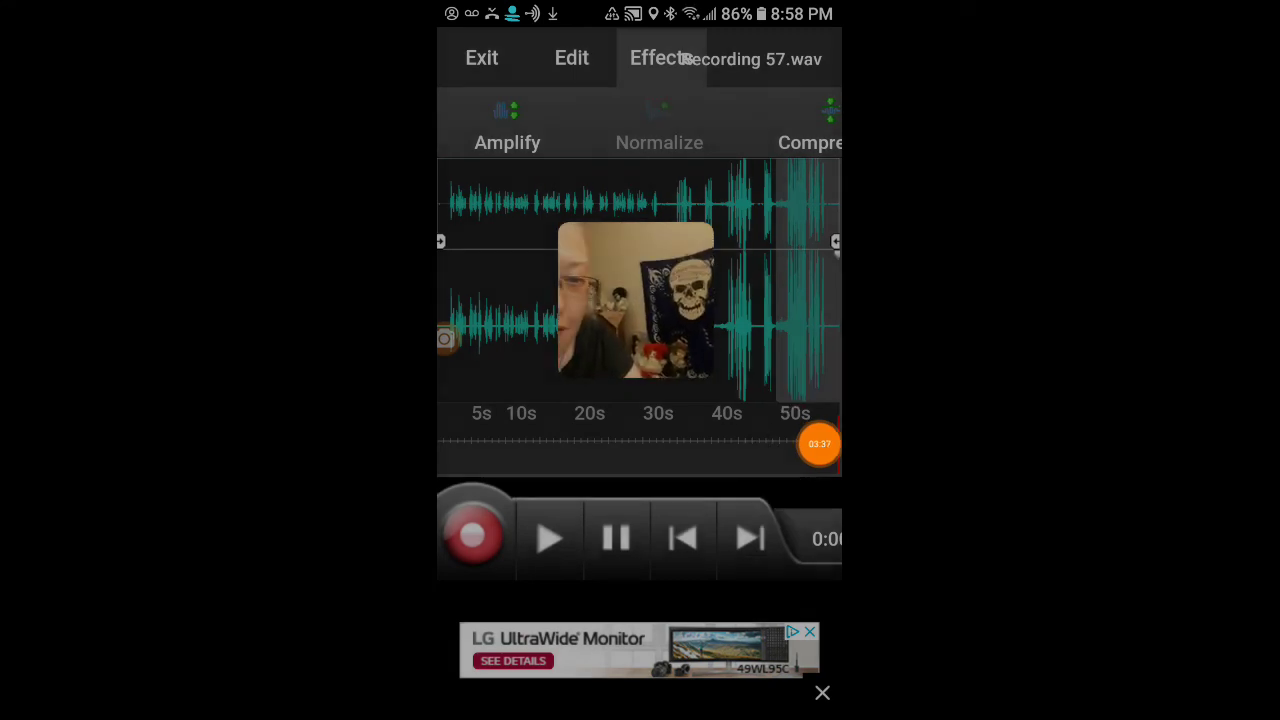
left_click(600, 300)
left_click(828, 443)
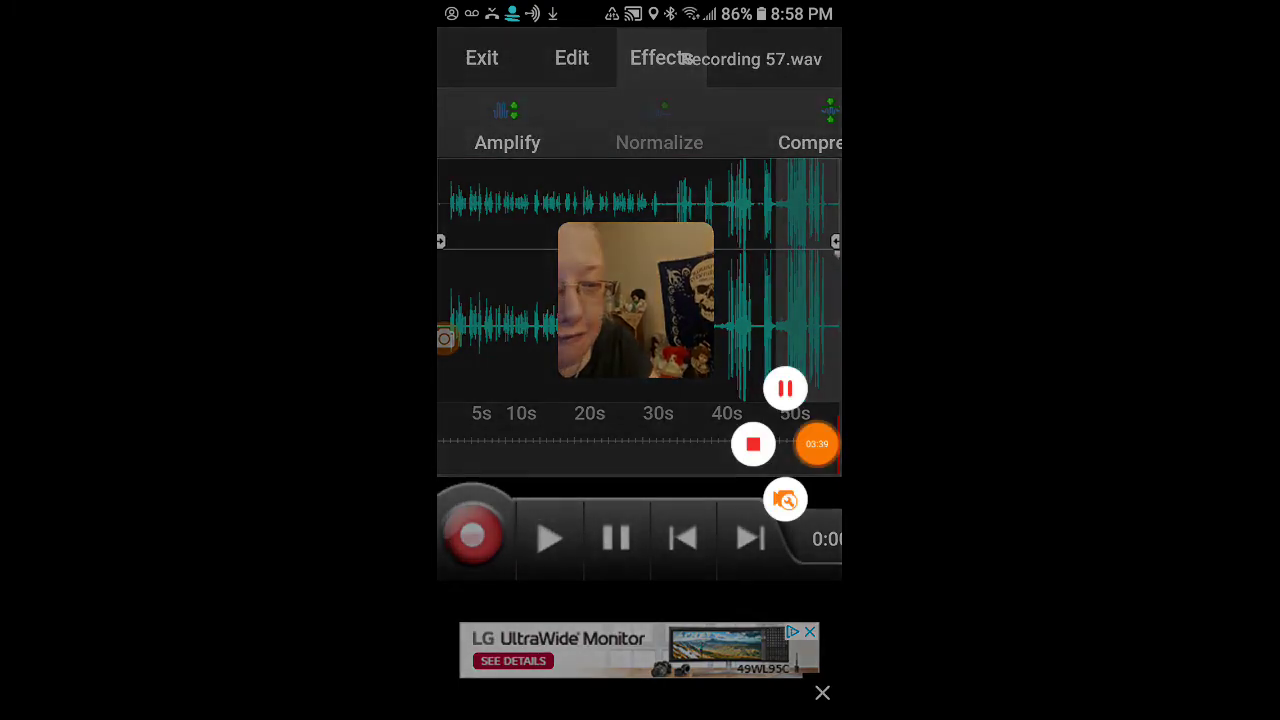